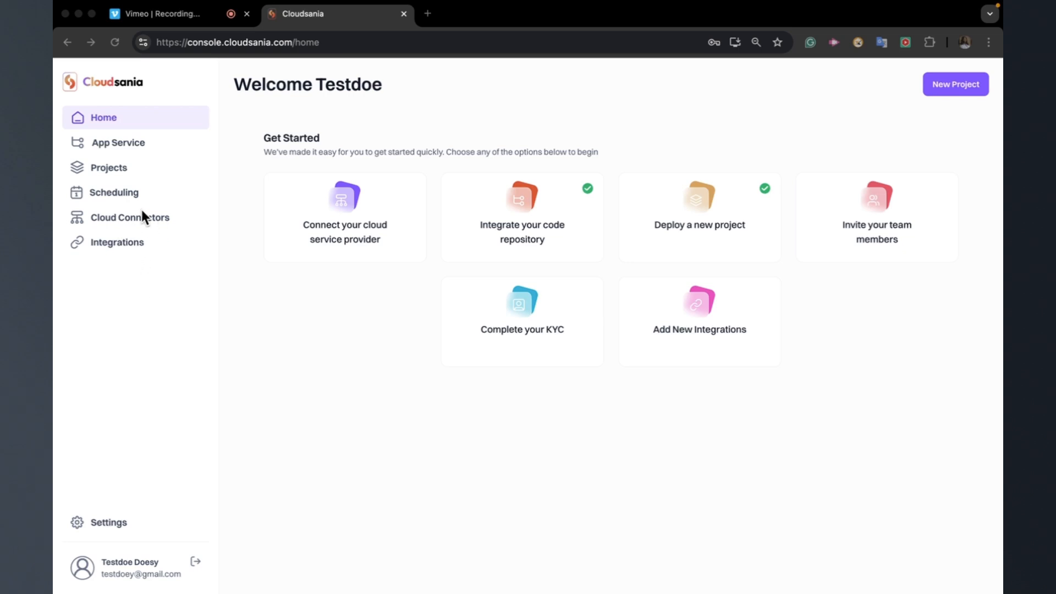
Start a new cloud connector with AWS as the provider
left_click(342, 231)
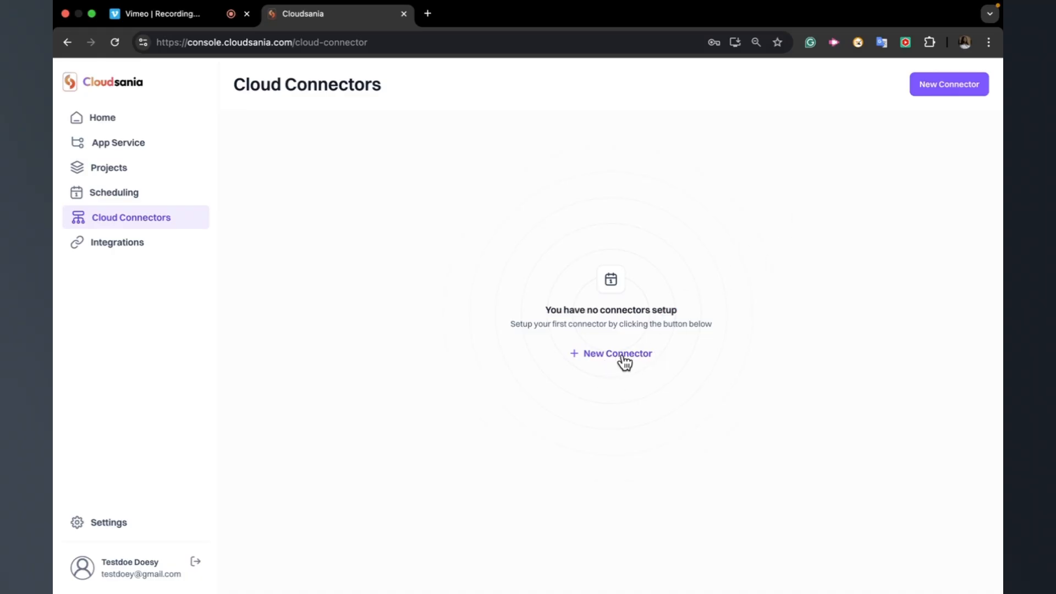
left_click(928, 96)
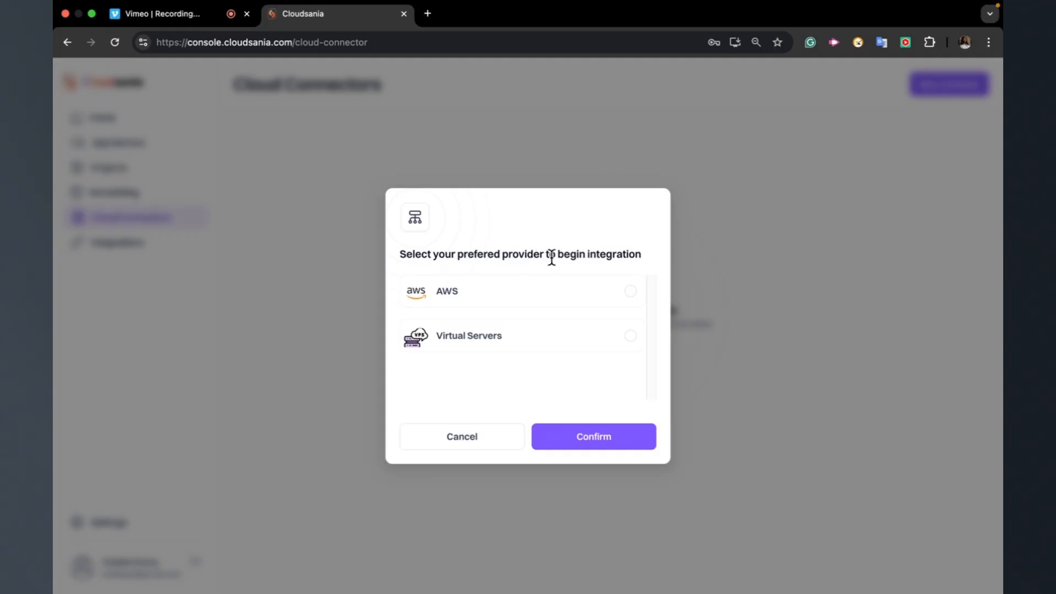
left_click(511, 296)
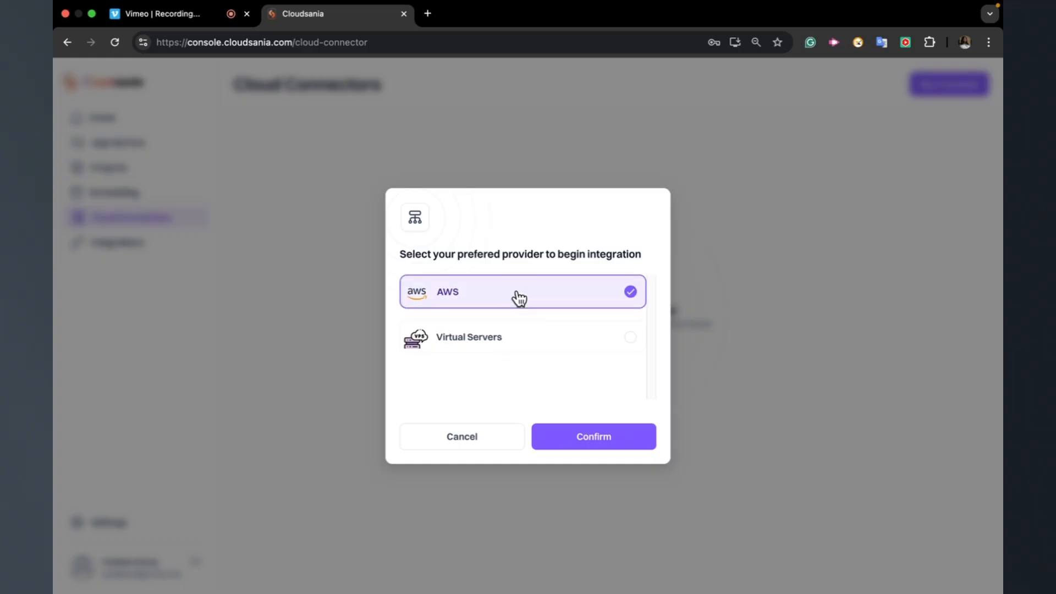
left_click(582, 438)
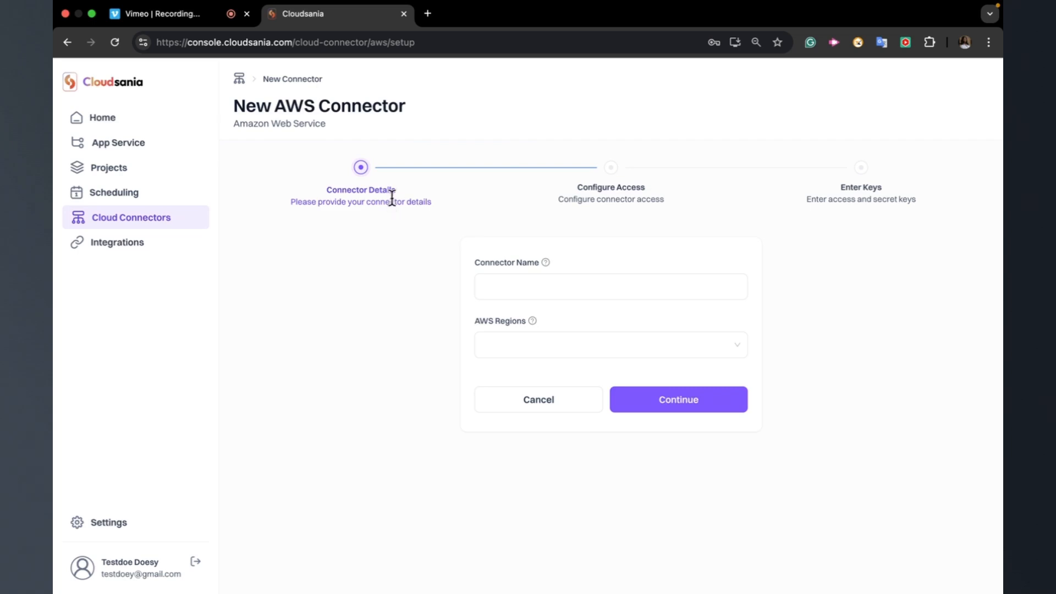
Name the connector aws-default-access-connector, choose the N. Virginia region and continue to the access configuration
left_click(510, 286)
type("aws-default-access-connector")
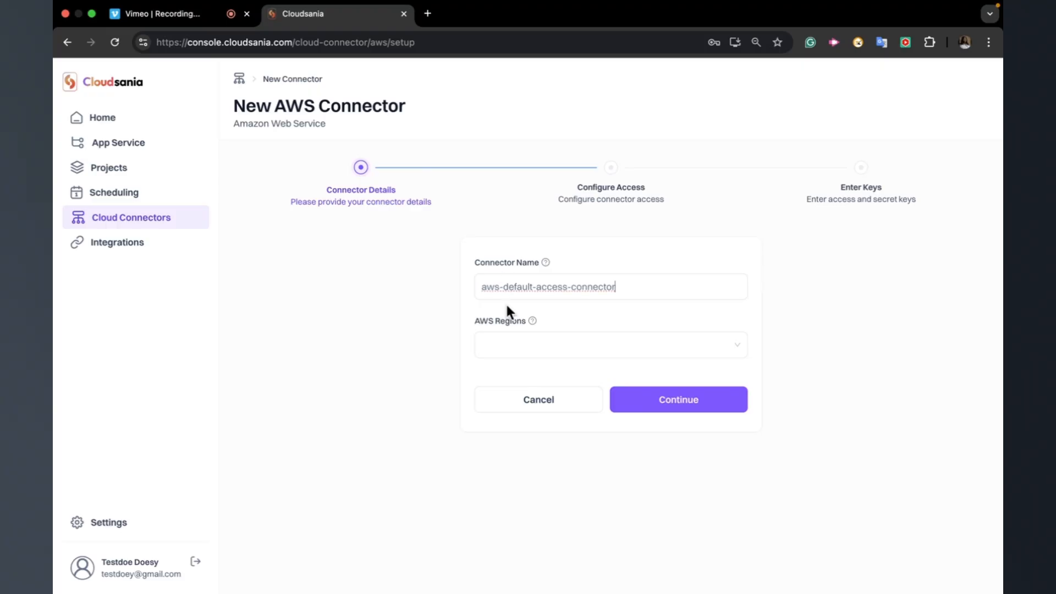
left_click(508, 345)
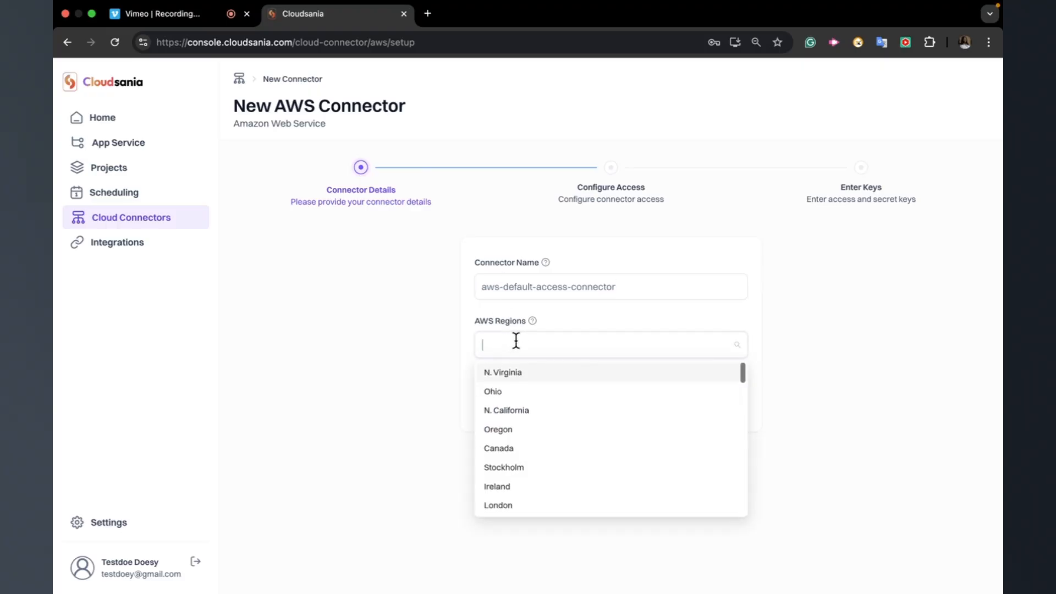
left_click(530, 372)
left_click(581, 342)
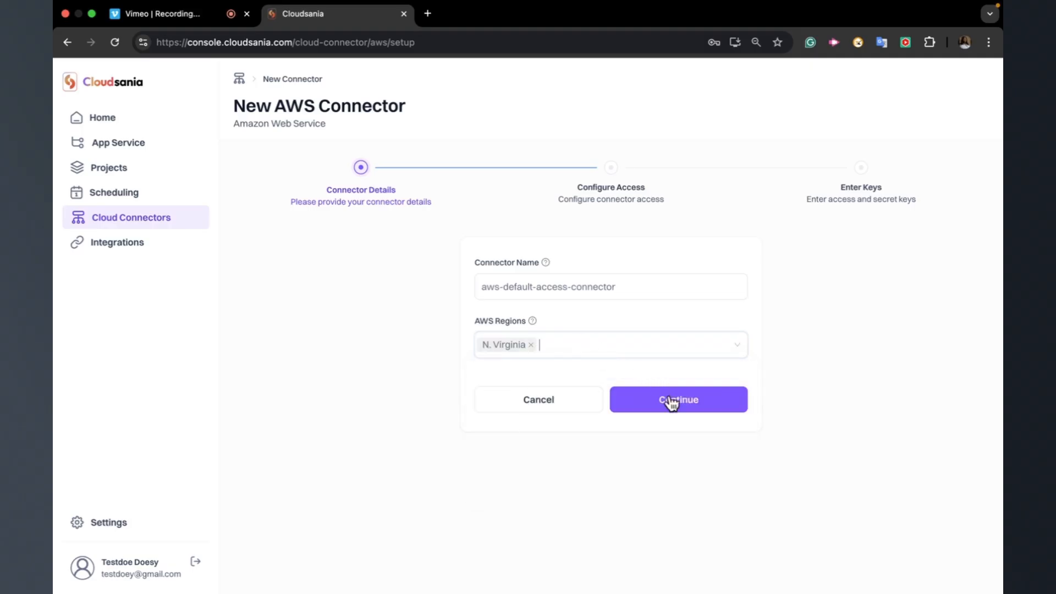
left_click(675, 408)
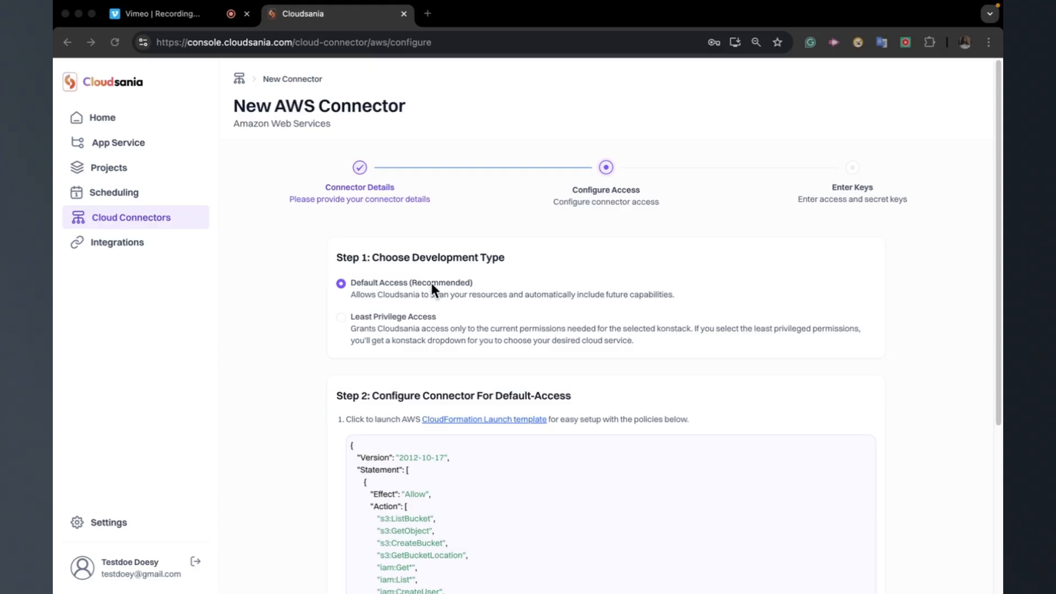
Keep Default Access as the development type and launch the AWS CloudFormation template for it
scroll(440, 284, "down", 1)
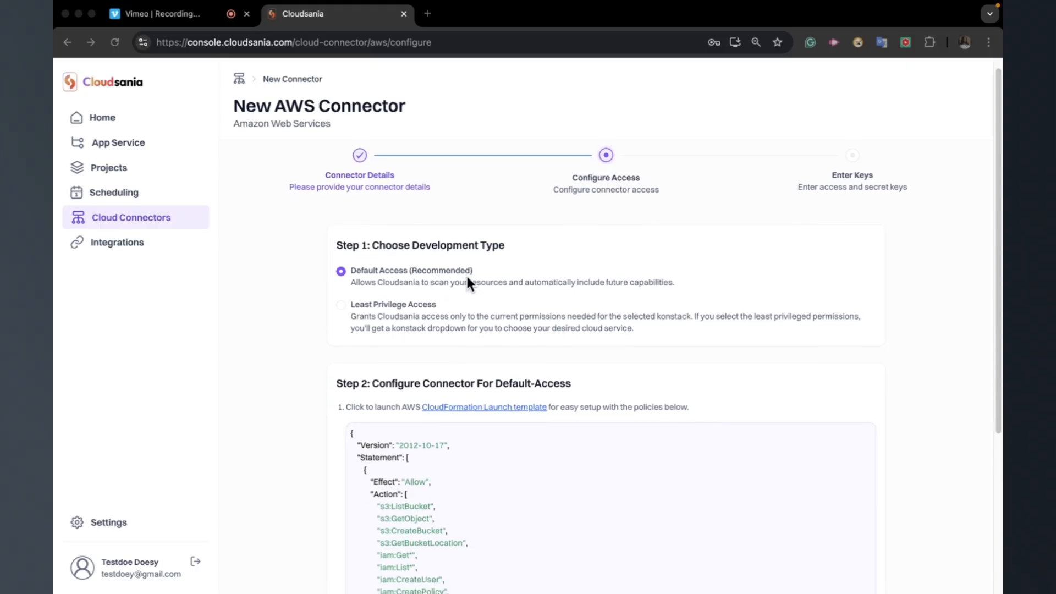
scroll(468, 283, "down", 1)
scroll(491, 434, "down", 5)
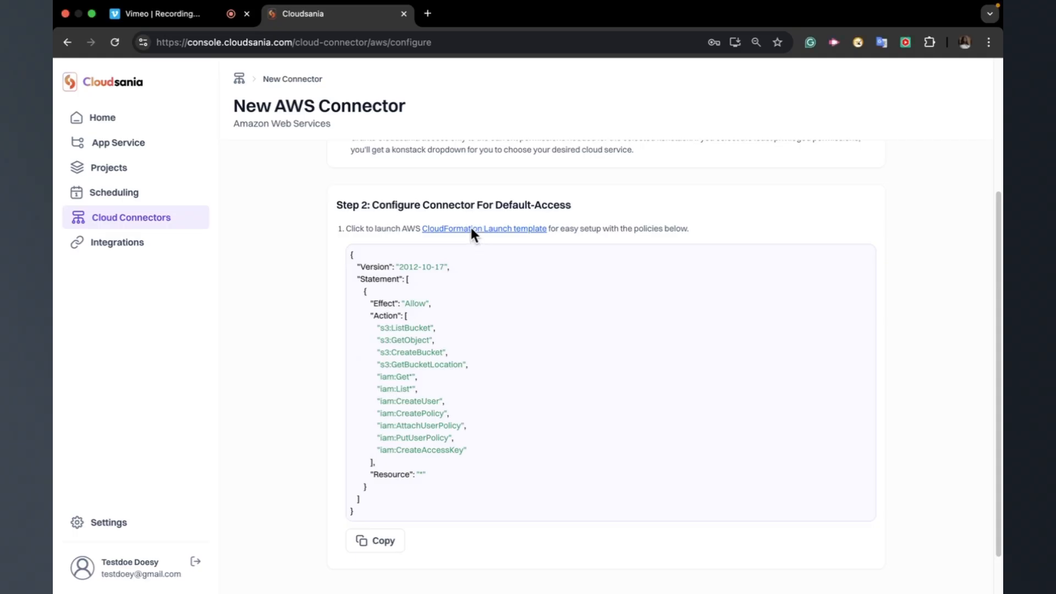
left_click(472, 229)
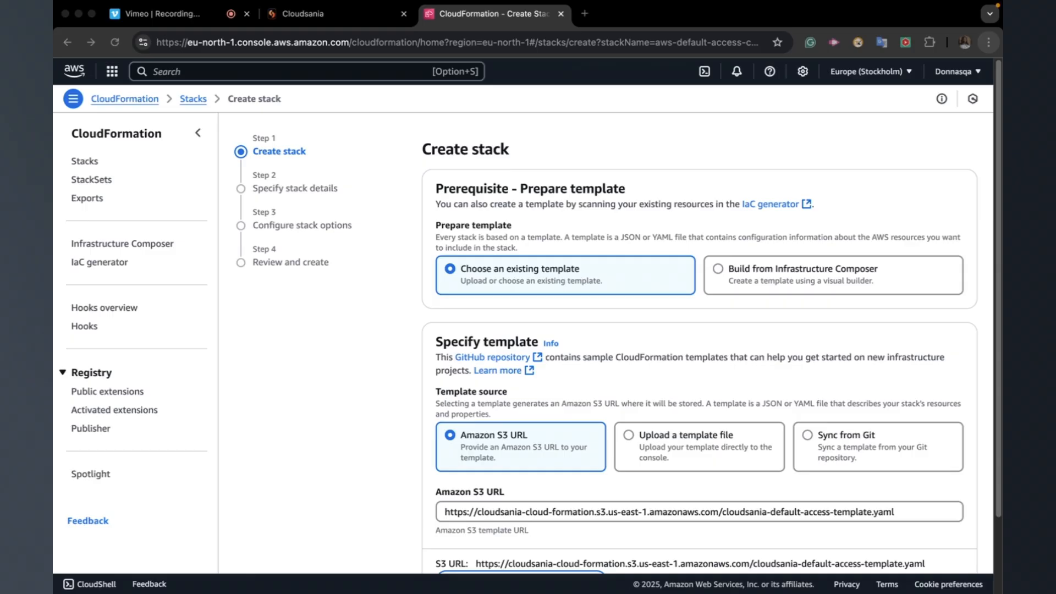
Accept the prefilled Amazon S3 template and the stack name aws-default-access-connector-stack, proceeding to the stack options
right_click(820, 443)
left_click(642, 462)
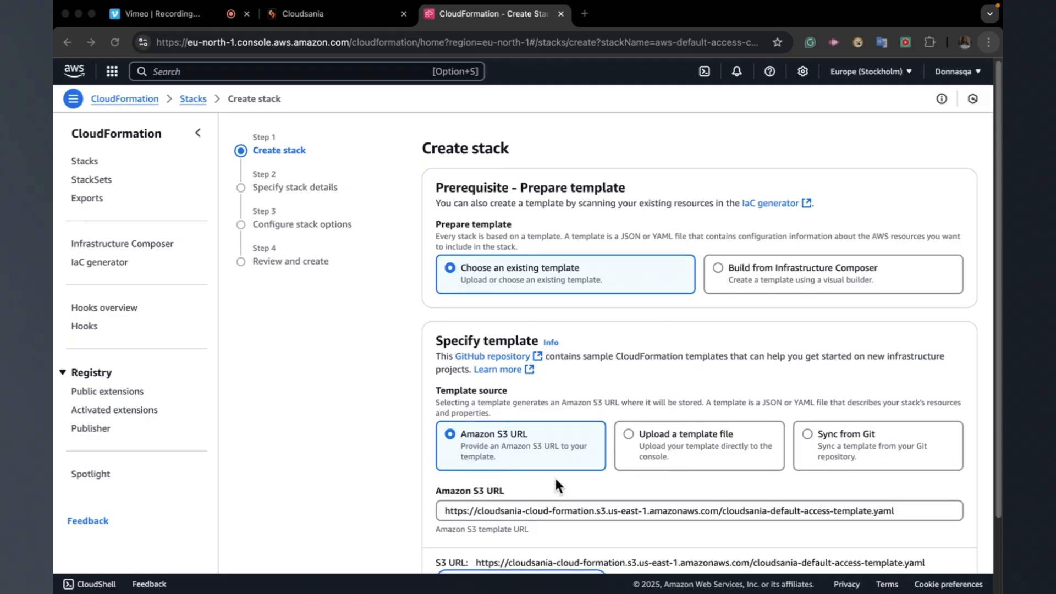
scroll(555, 476, "down", 3)
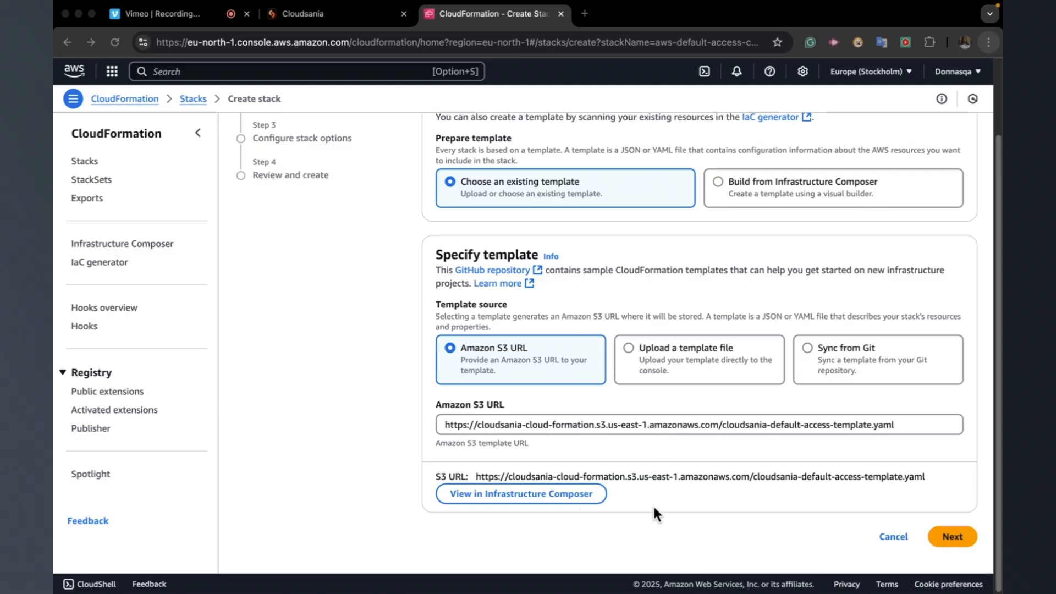
left_click(953, 537)
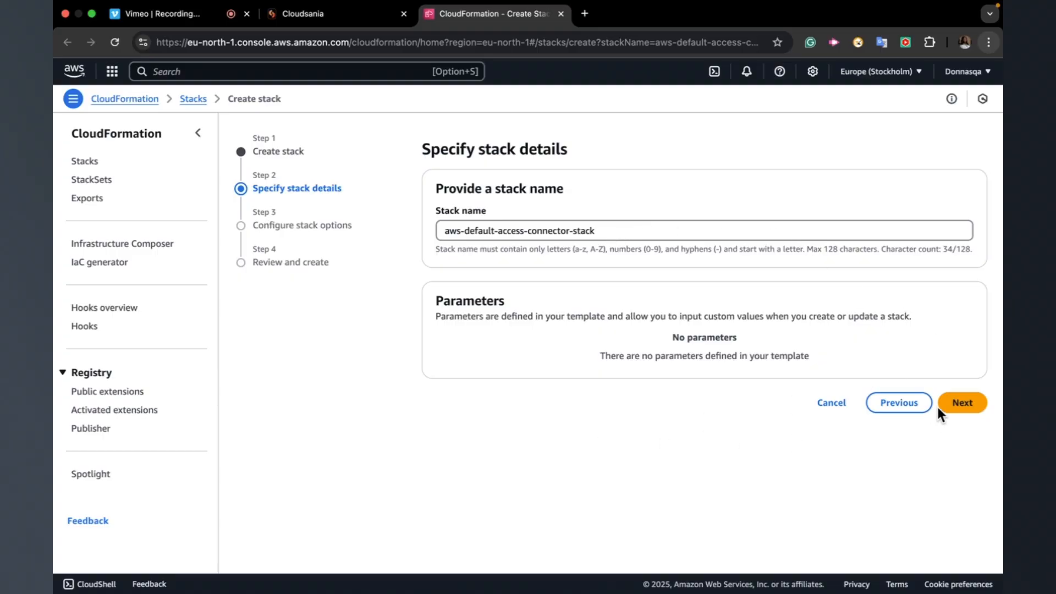
left_click(962, 410)
Keep the default stack options, acknowledge that CloudFormation might create IAM resources, and proceed to the review
scroll(569, 328, "down", 1)
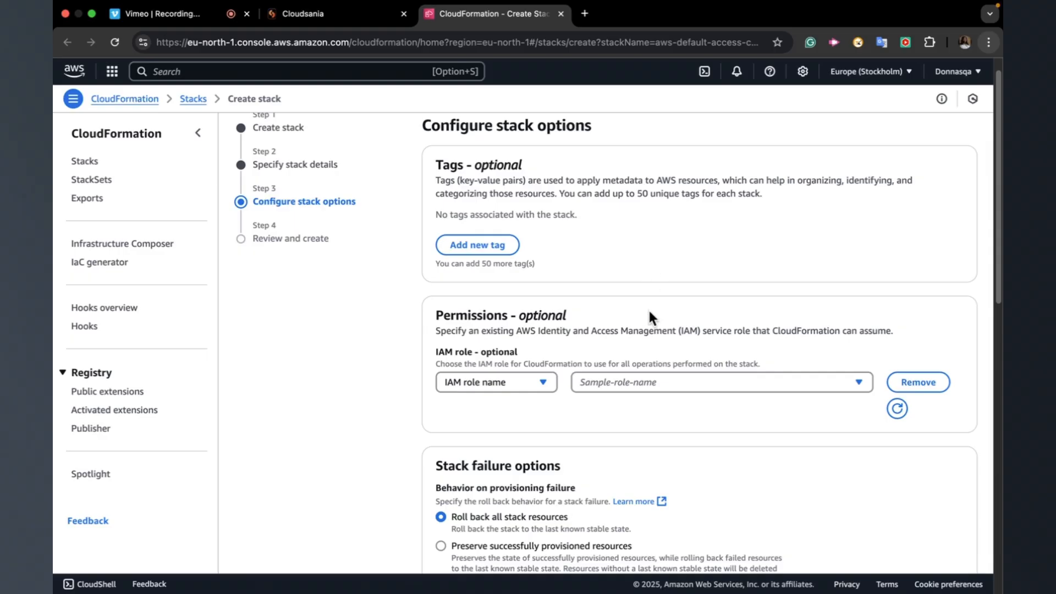
scroll(738, 449, "down", 5)
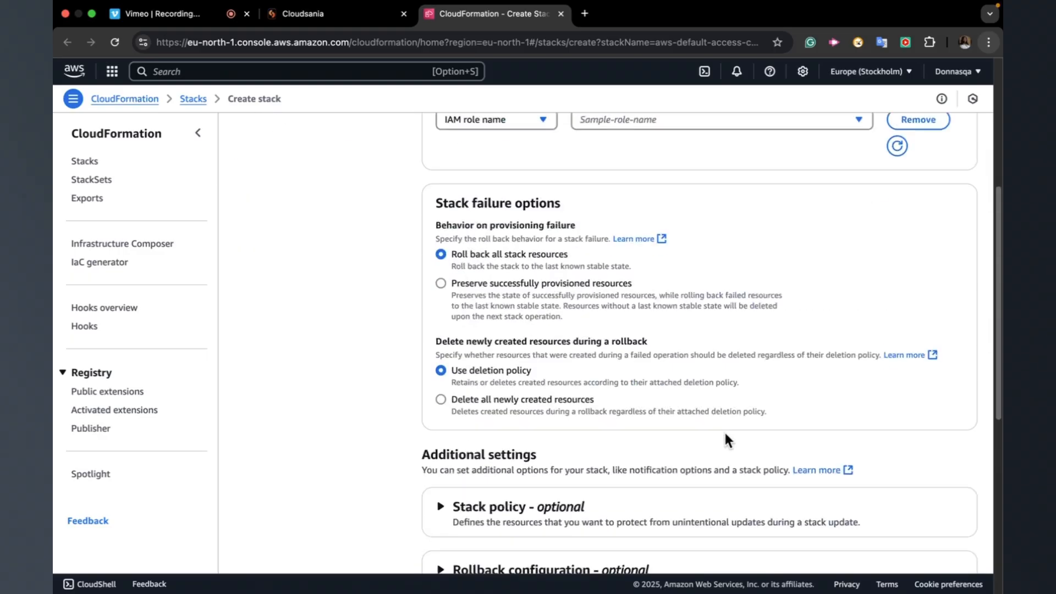
scroll(729, 412, "down", 7)
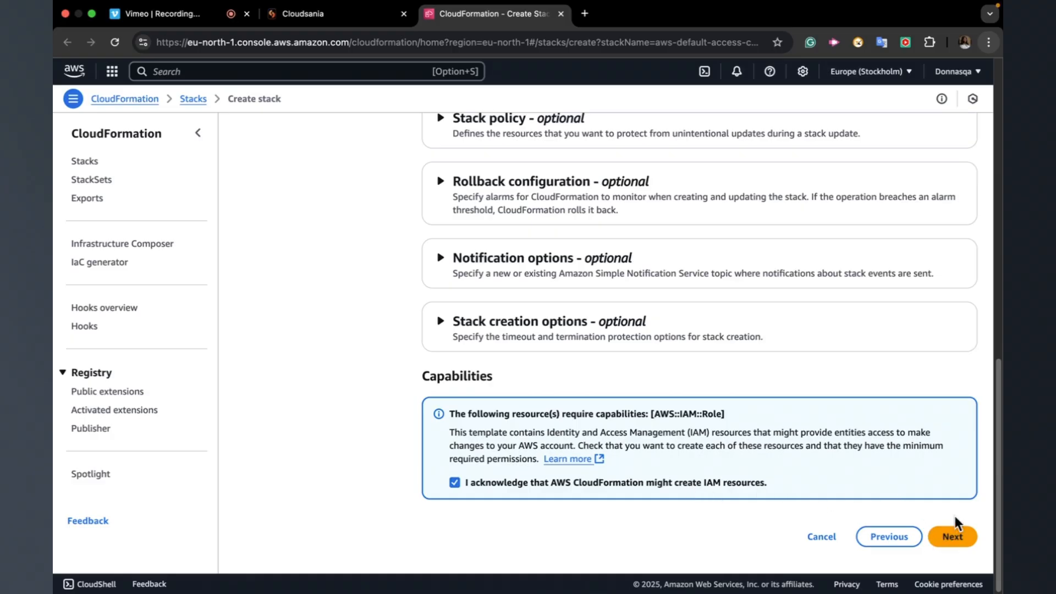
left_click(951, 540)
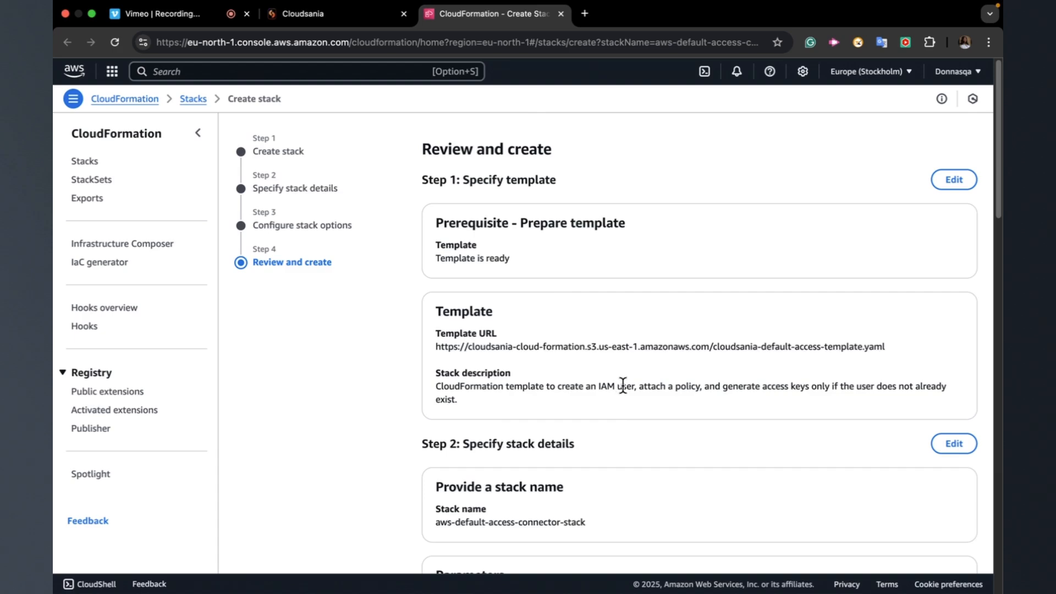
Review the stack configuration through to its end and submit the stack for creation
scroll(622, 384, "down", 3)
scroll(651, 384, "down", 10)
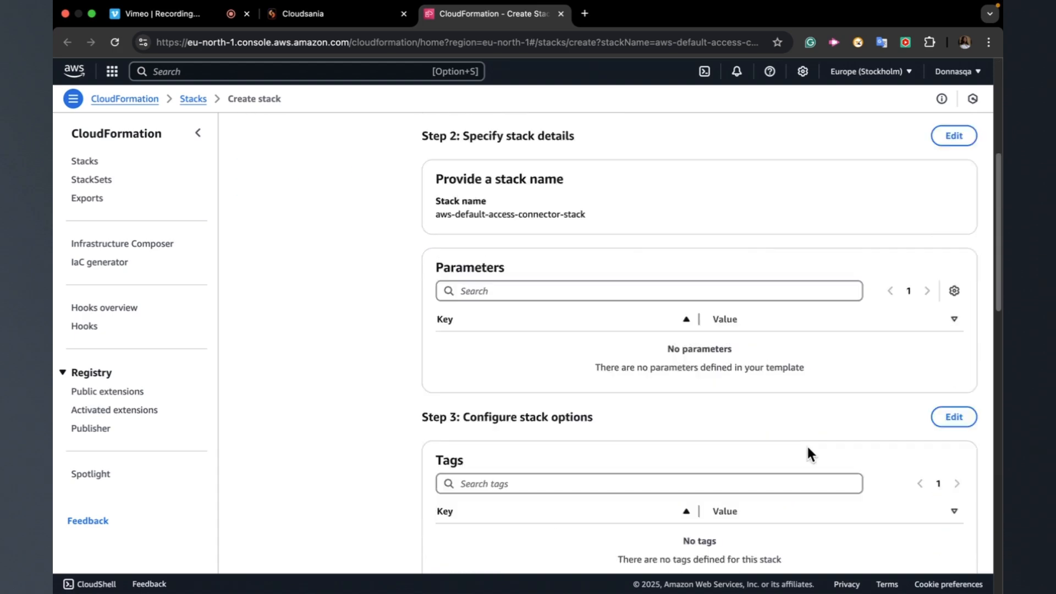
scroll(816, 468, "down", 10)
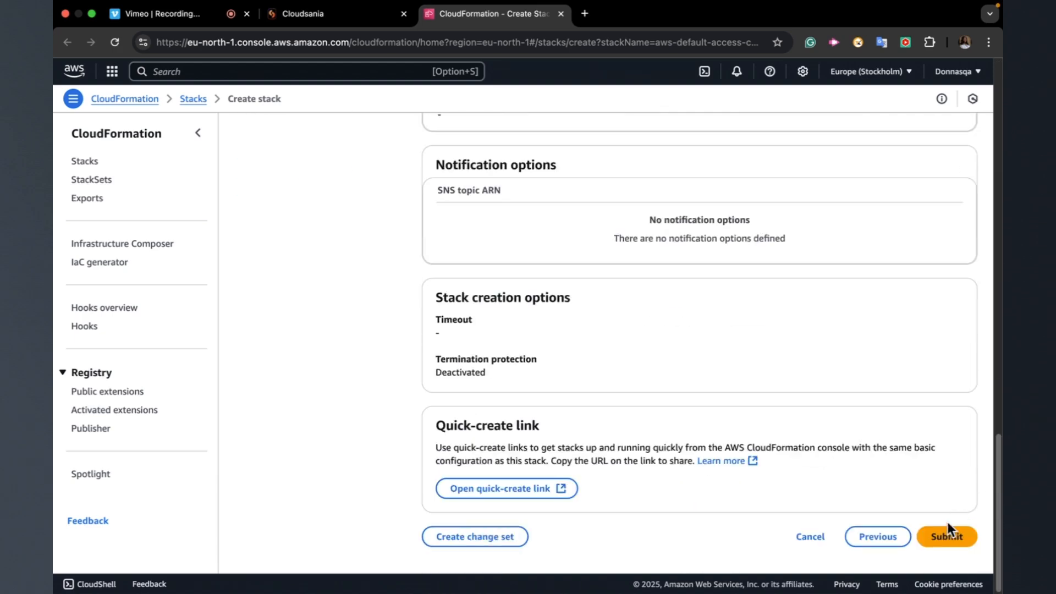
left_click(946, 536)
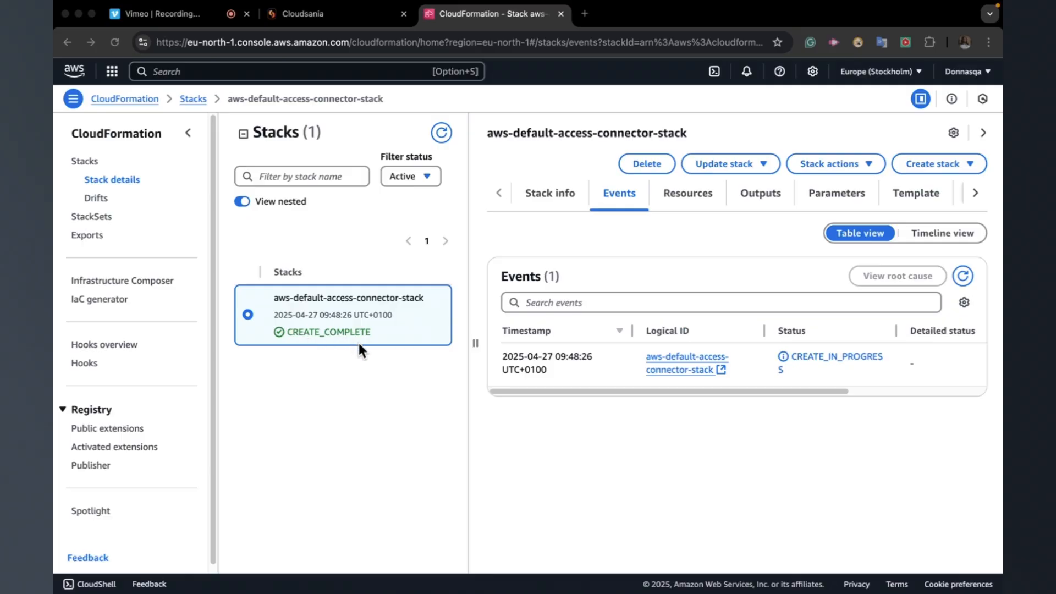
Refresh and check the stack's creation events, and open its outputs with the account ID and access keys
left_click(963, 276)
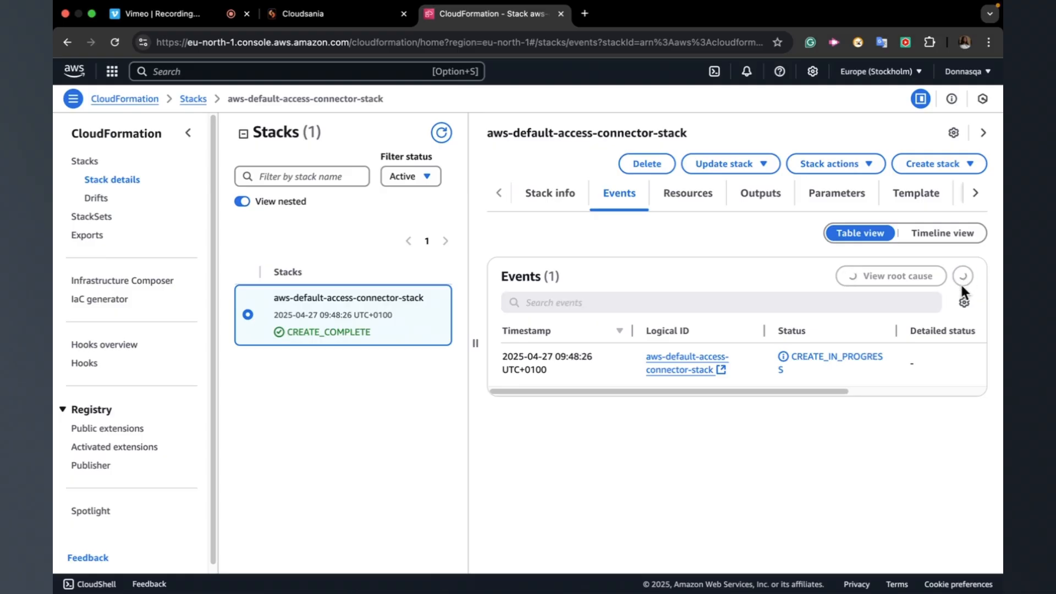
scroll(720, 417, "down", 5)
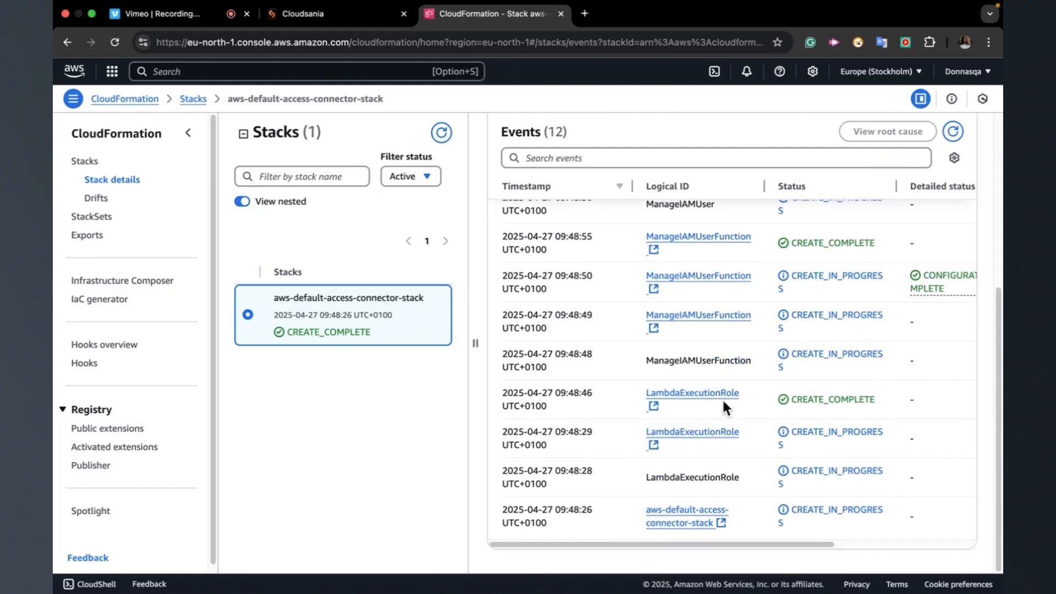
scroll(722, 397, "up", 5)
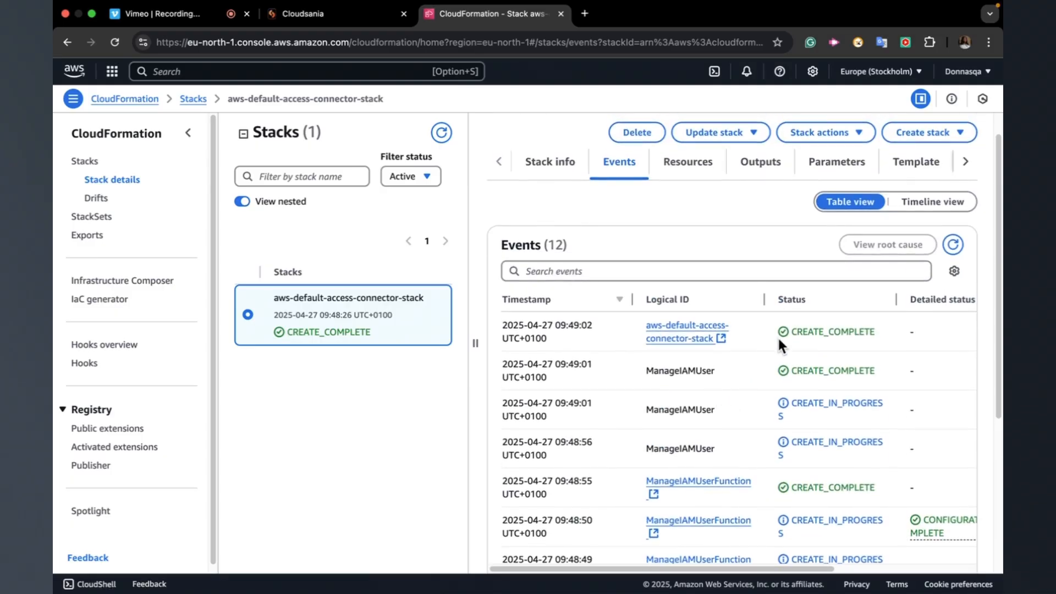
scroll(773, 342, "up", 1)
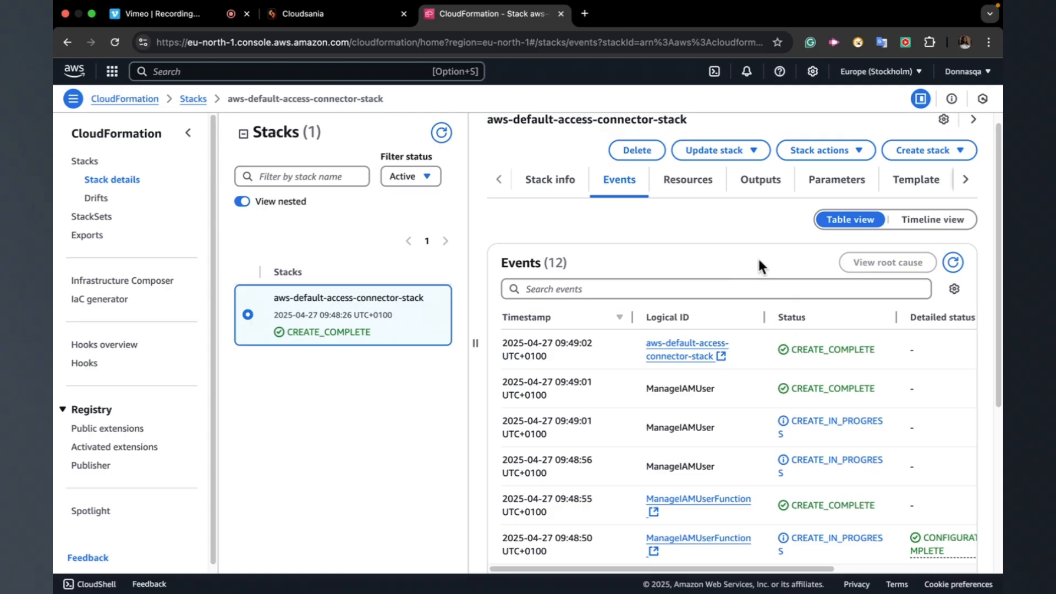
left_click(756, 189)
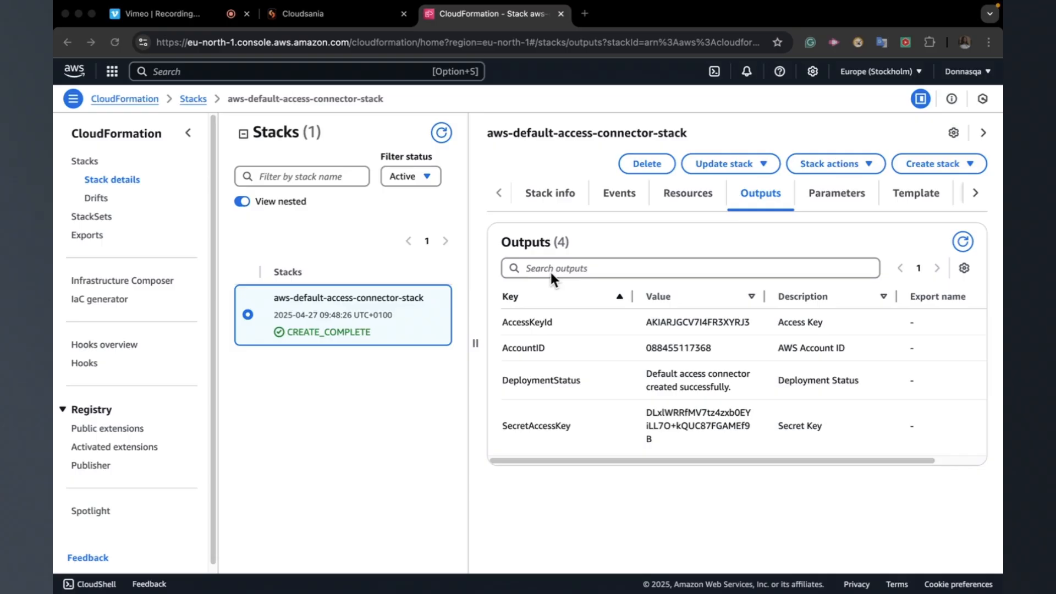
Switch back to the Cloudsania connector setup and continue to the stage for entering keys
left_click(356, 13)
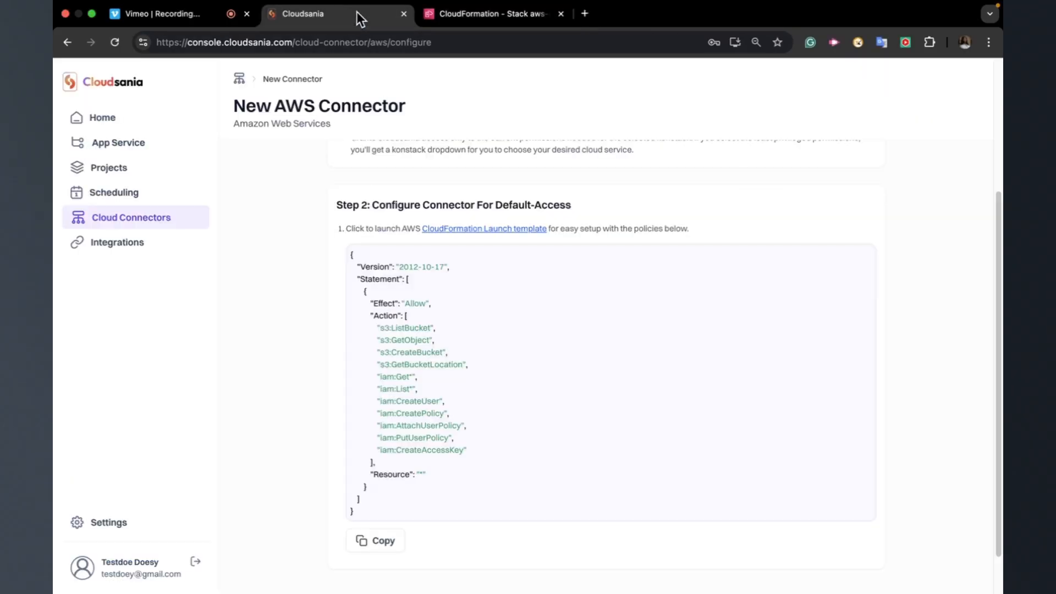
scroll(574, 421, "down", 2)
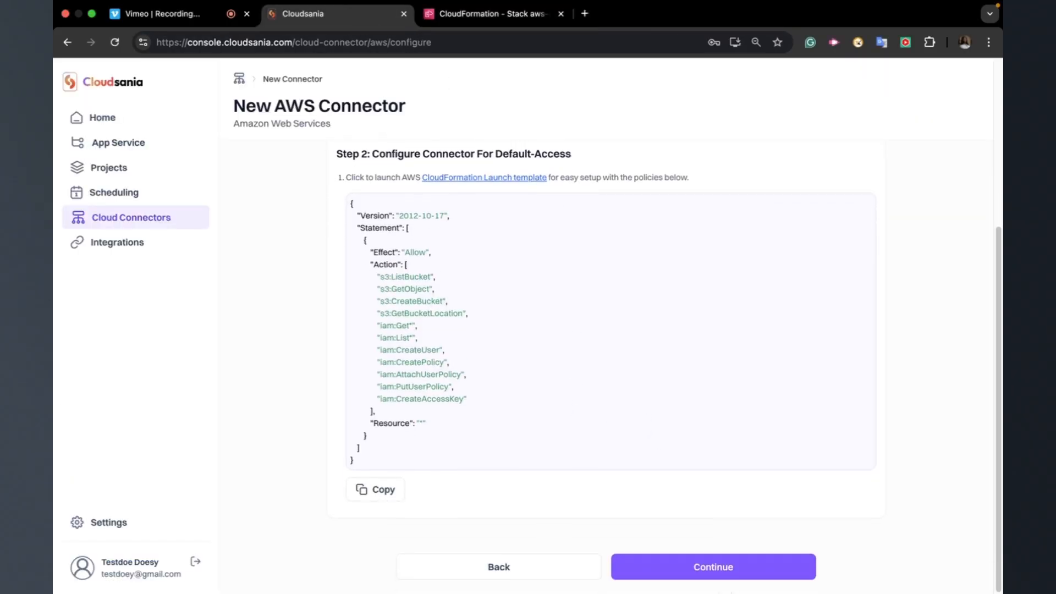
left_click(723, 572)
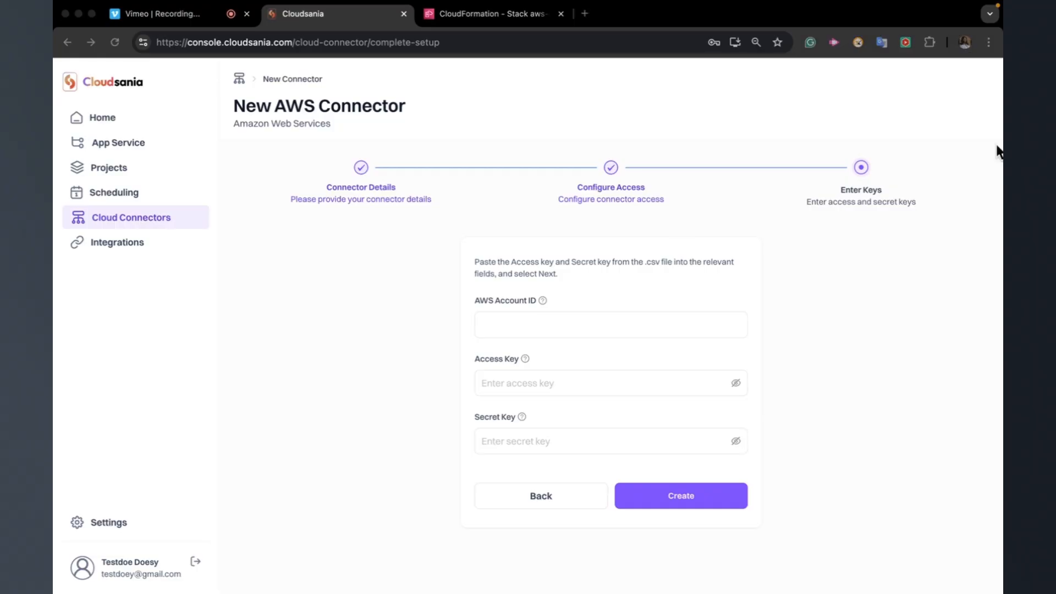
Paste the AWS account ID, access key and secret key from the stack outputs into their fields and create the connector
left_click(602, 325)
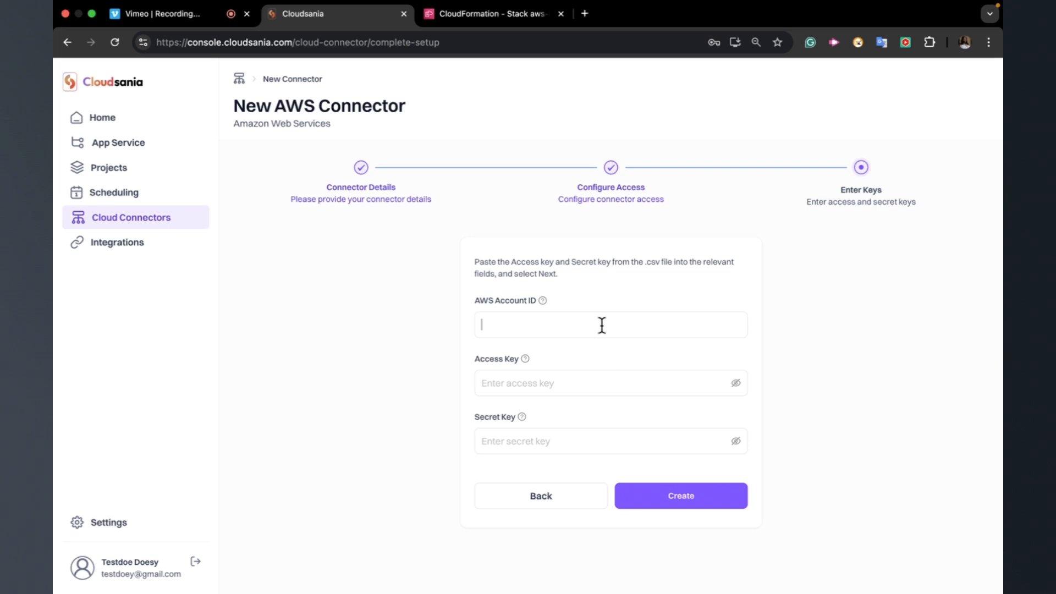
key("super+v")
key("super+Tab")
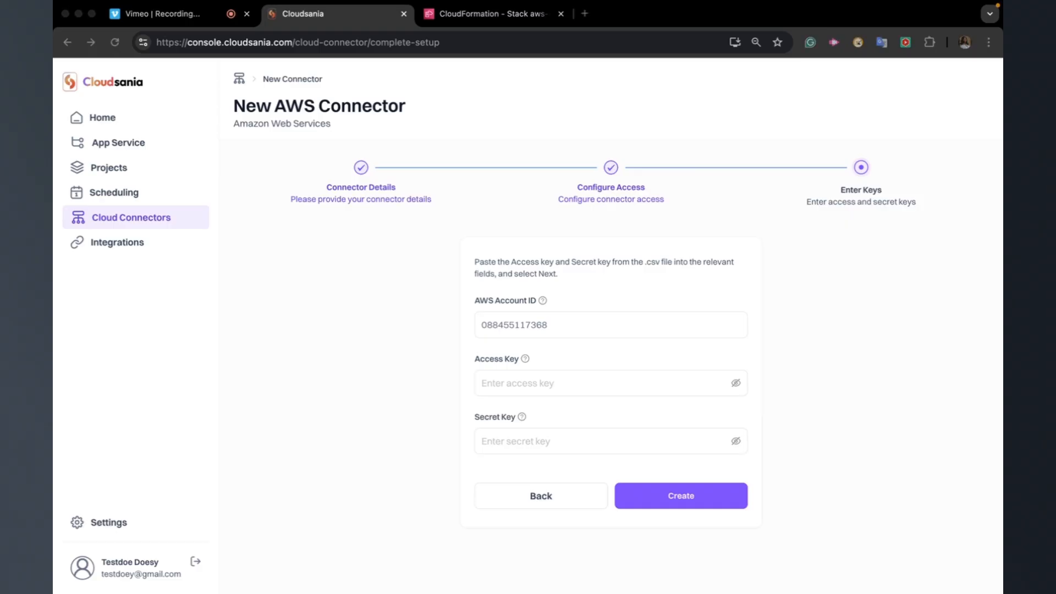
left_click(647, 386)
key("super+v")
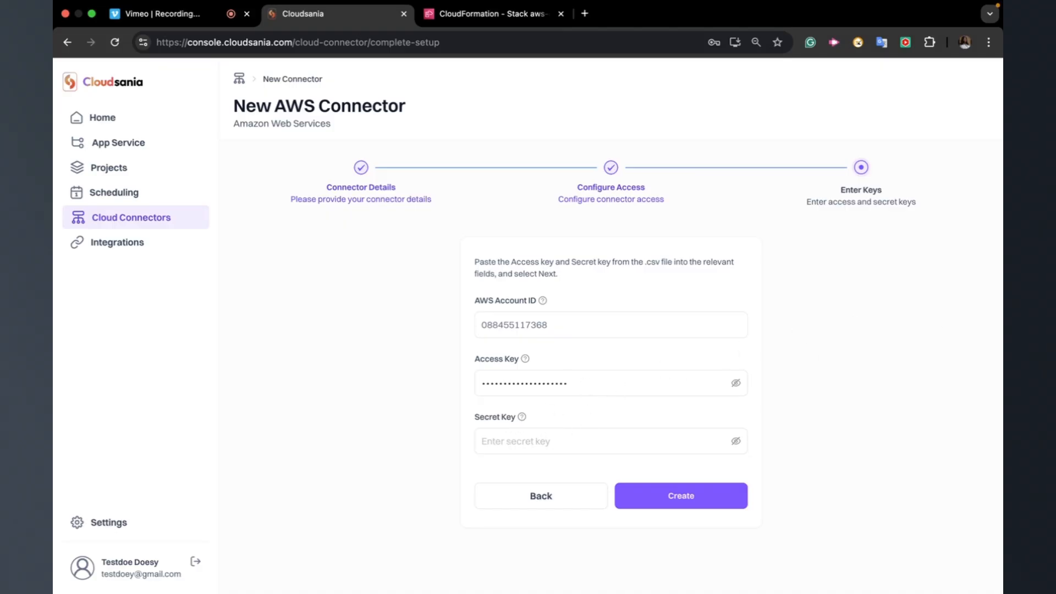
key("super+Tab")
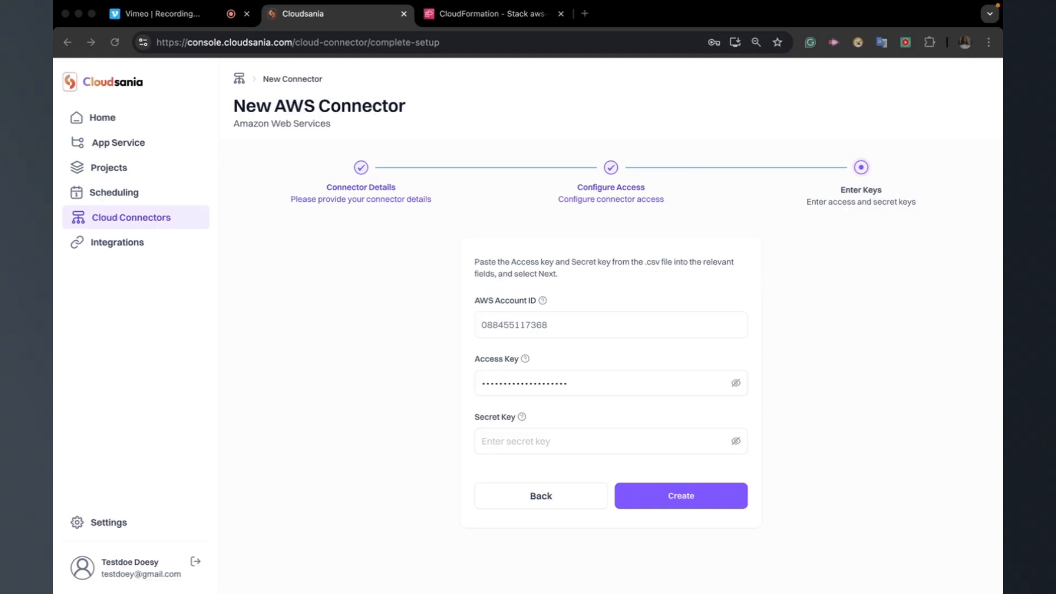
key("super+Tab")
left_click(577, 439)
key("super+v")
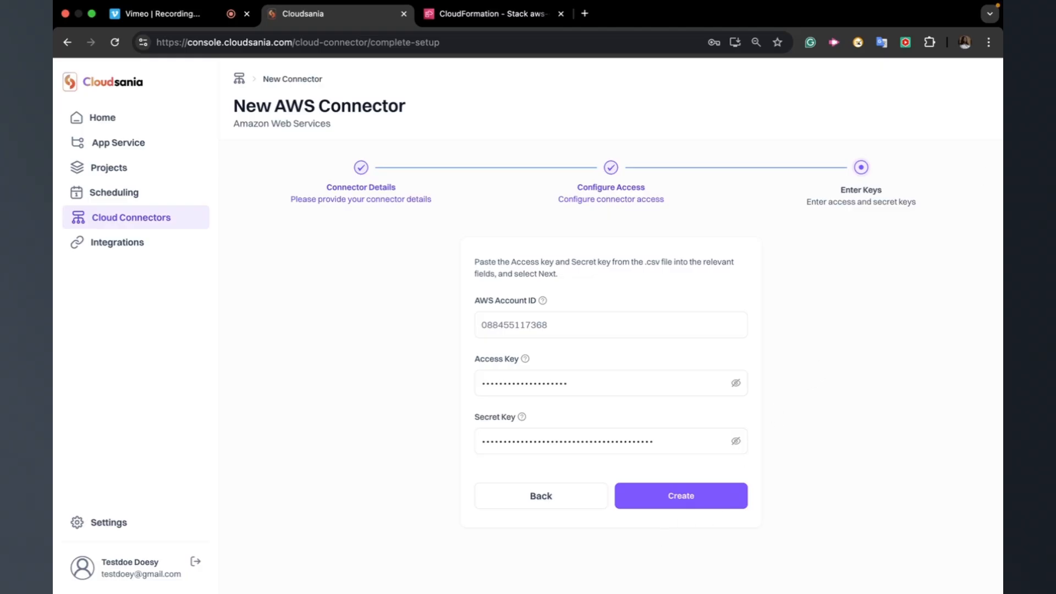
left_click(681, 500)
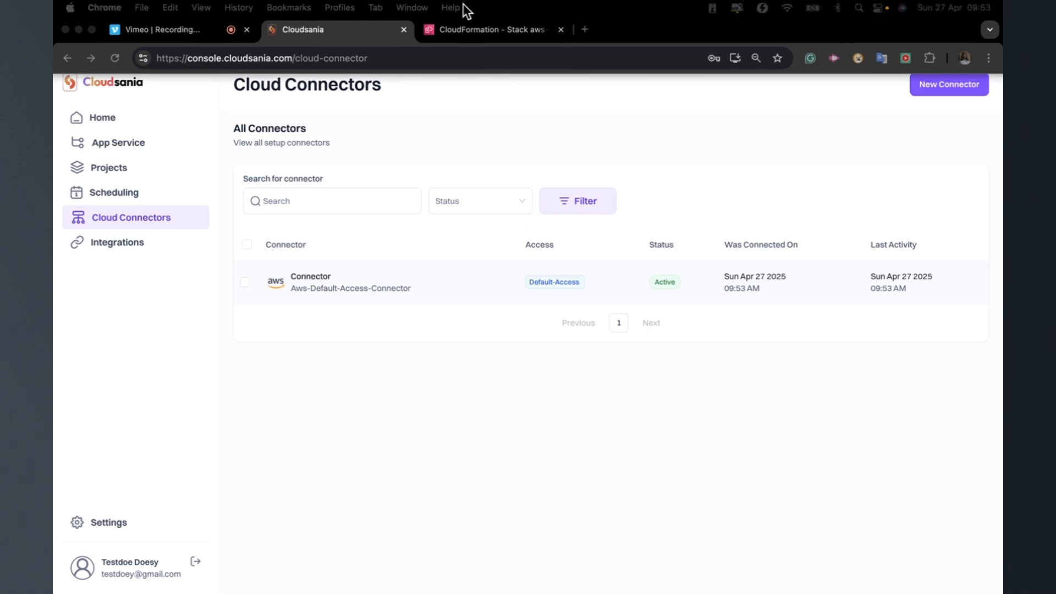
Switch to the AWS console and open the list of users in the IAM service
left_click(481, 29)
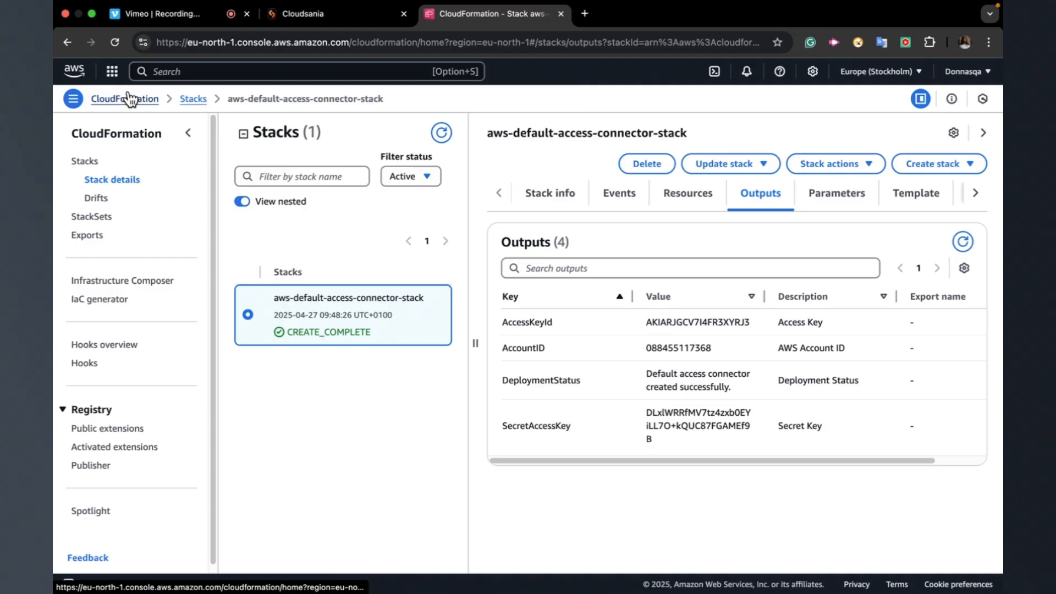
left_click(112, 71)
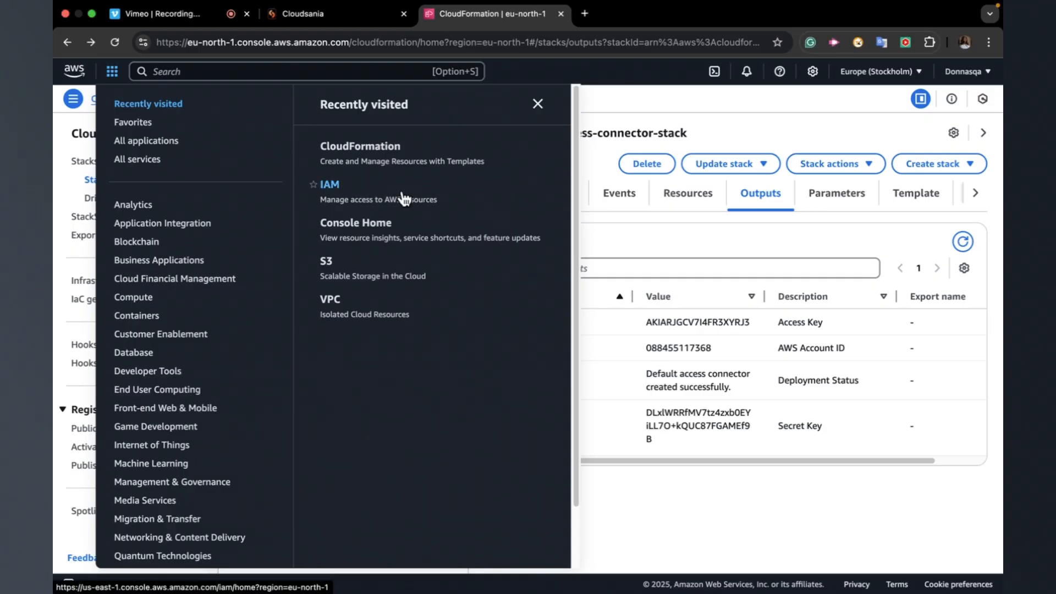
left_click(330, 187)
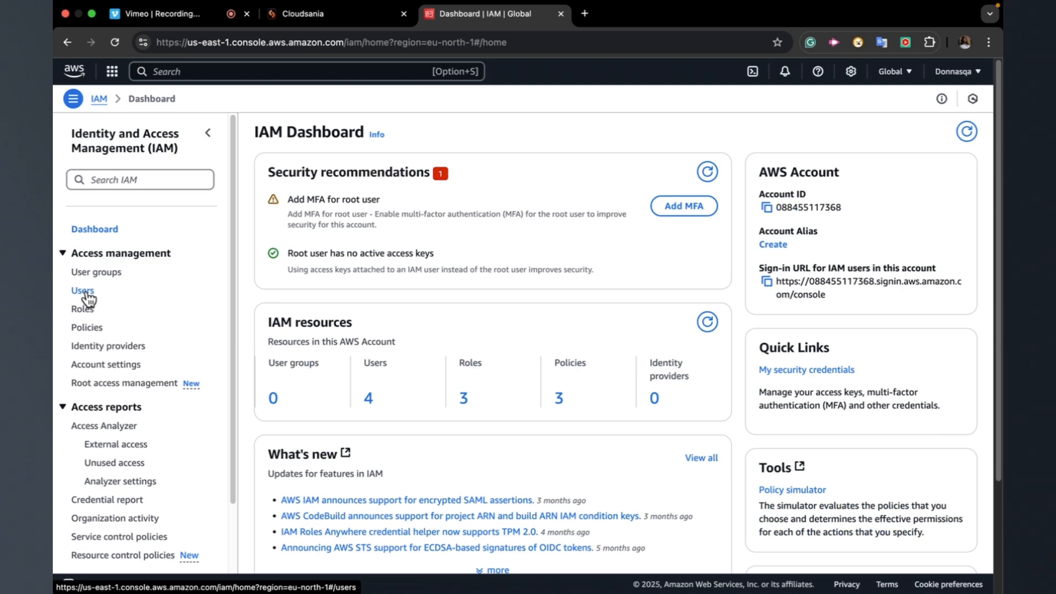
left_click(83, 292)
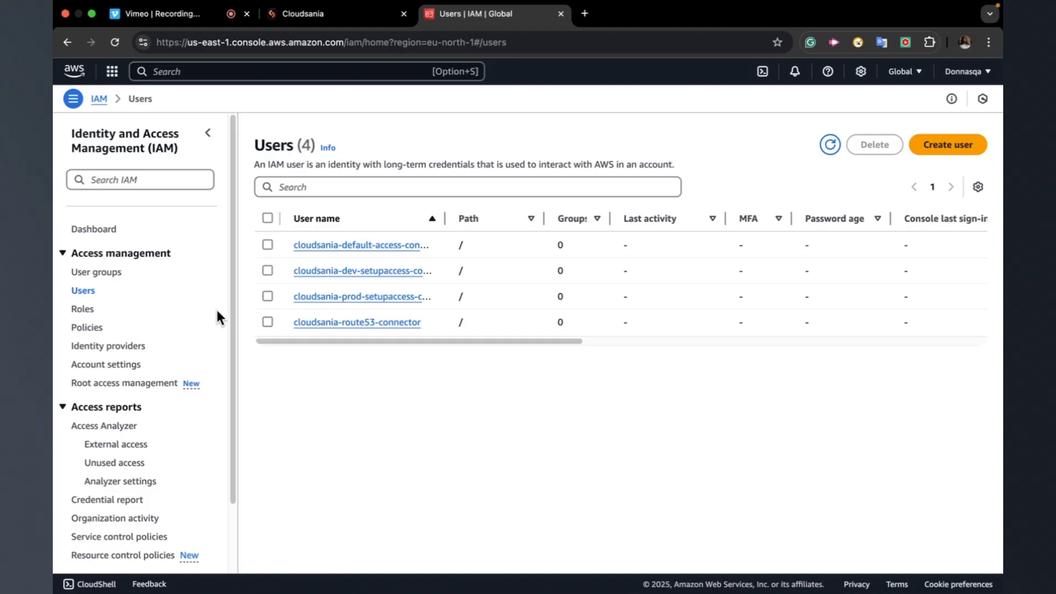
Look over the IAM users and switch back to Cloudsania to check its list of cloud connectors
scroll(218, 314, "down", 1)
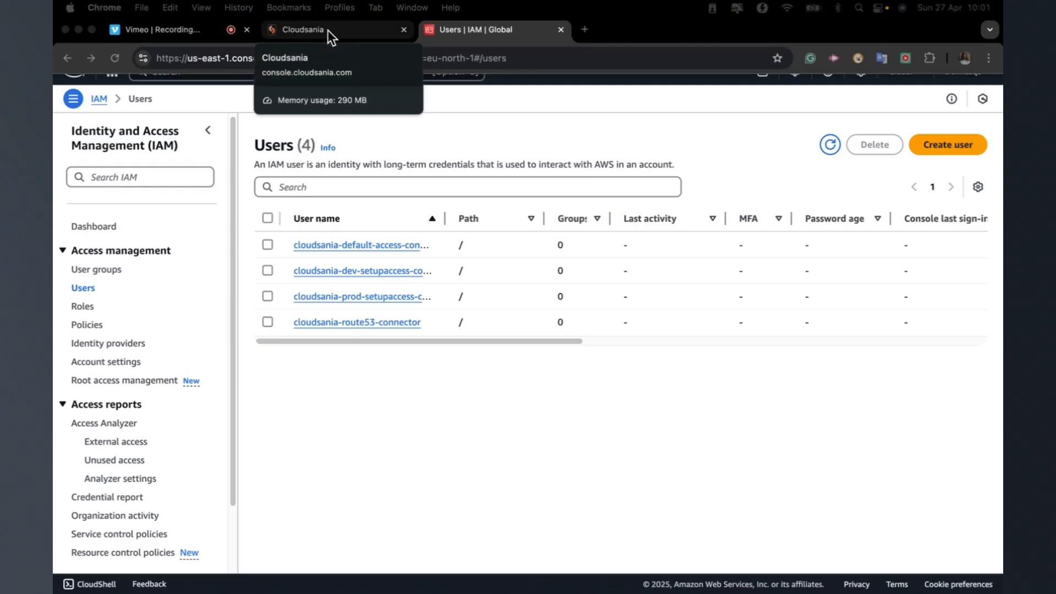
left_click(328, 31)
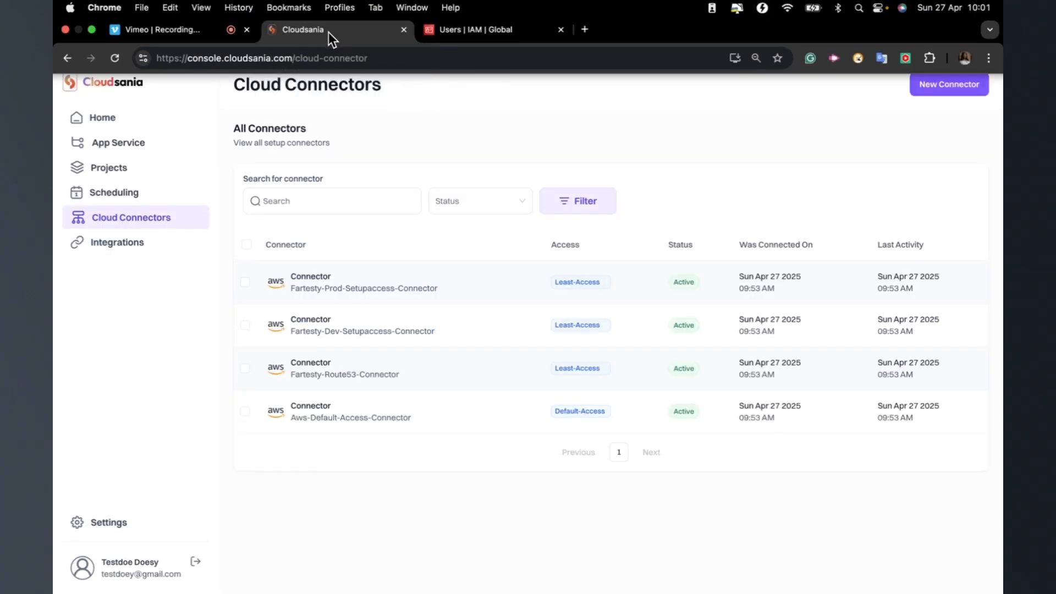